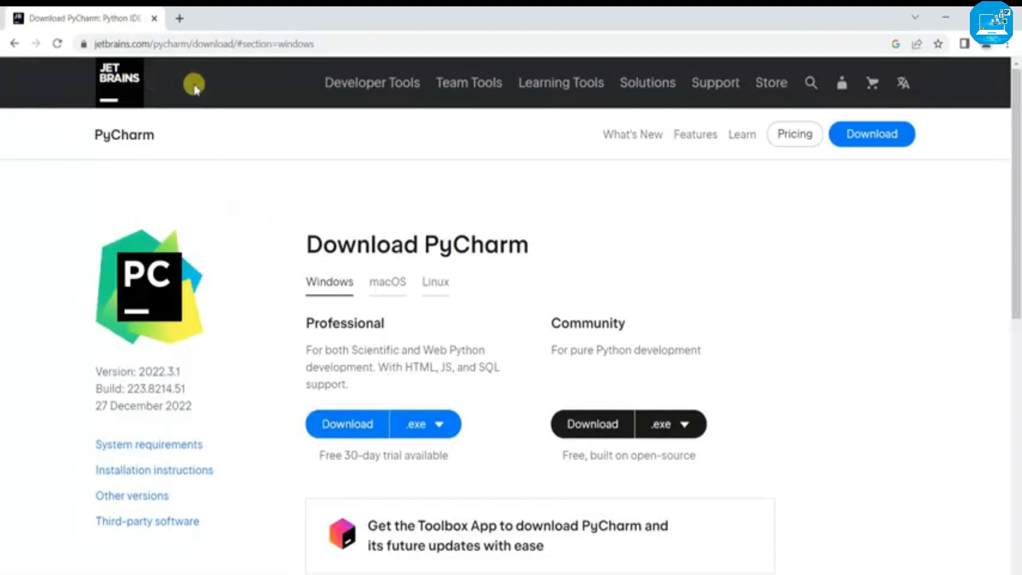
Examine the PyCharm version and release date on the download page, along with the macOS and Linux download options
{"action": "scroll", "coordinate": [210, 261], "scroll_direction": "down", "scroll_amount": 1}
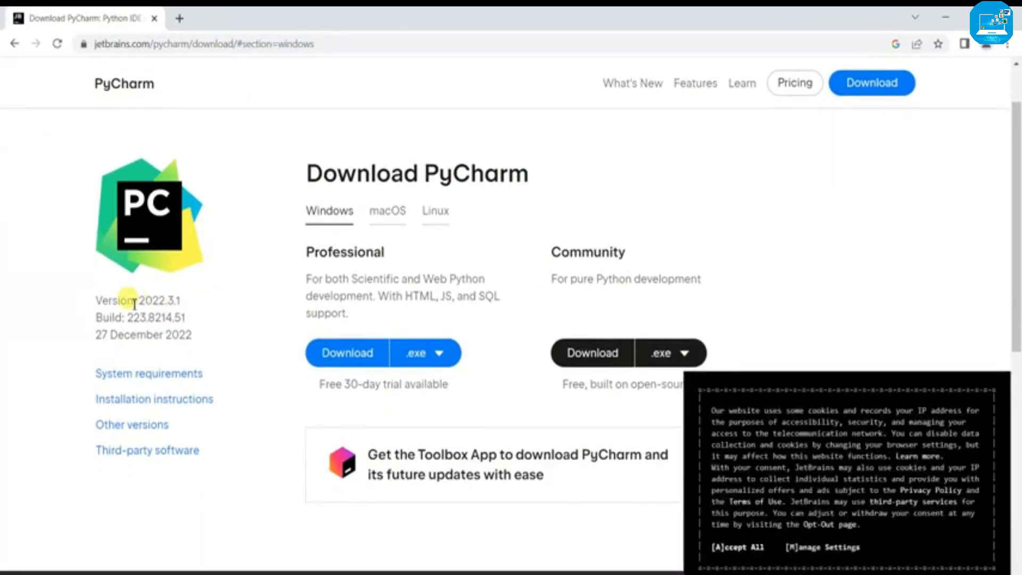
{"action": "double_click", "coordinate": [101, 335]}
{"action": "left_click_drag", "start_coordinate": [136, 341], "coordinate": [202, 344]}
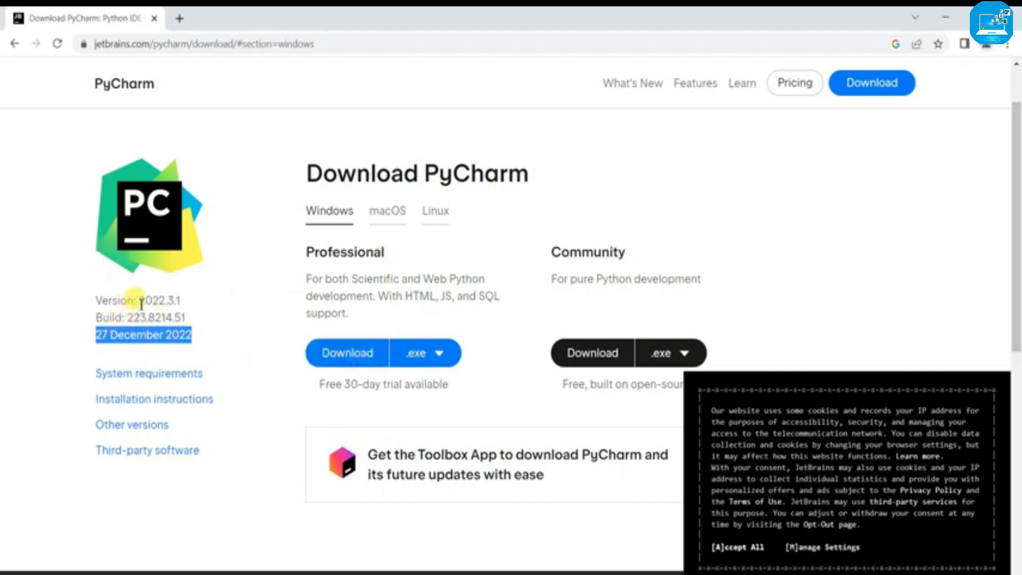
{"action": "left_click", "coordinate": [183, 304]}
{"action": "left_click", "coordinate": [385, 211]}
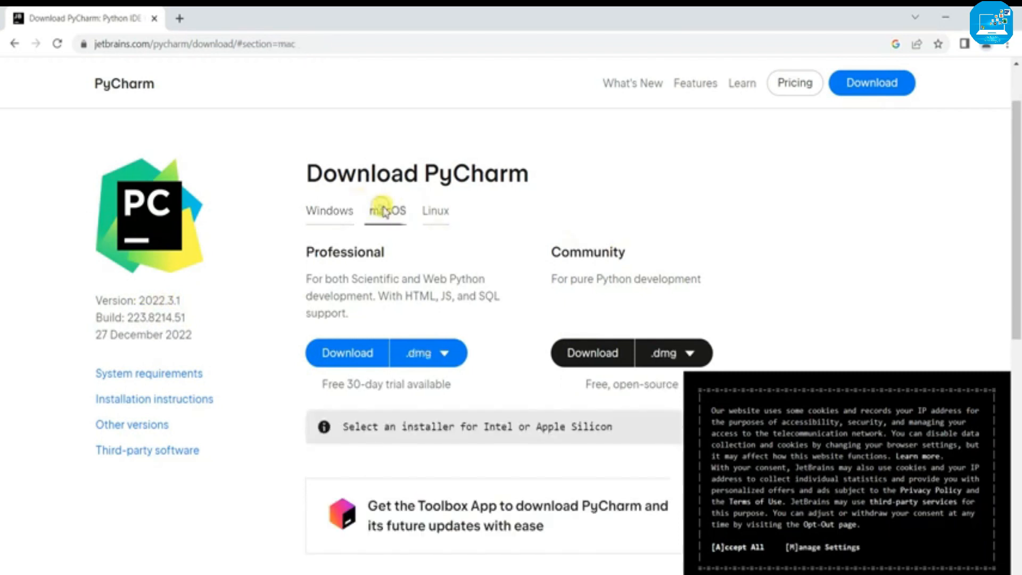
{"action": "left_click", "coordinate": [444, 223]}
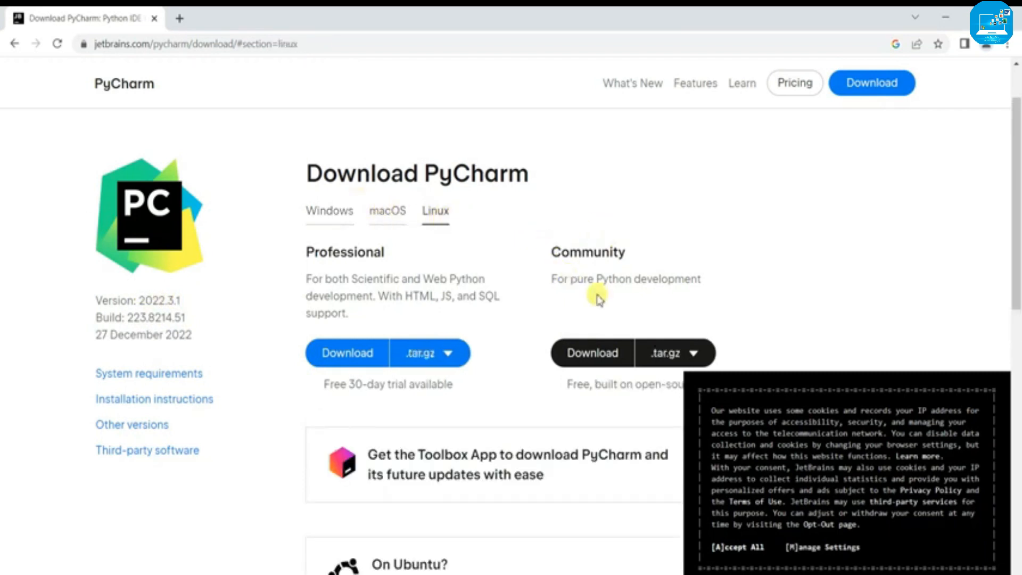
Download the Windows .exe installer of PyCharm Community
{"action": "left_click", "coordinate": [386, 213]}
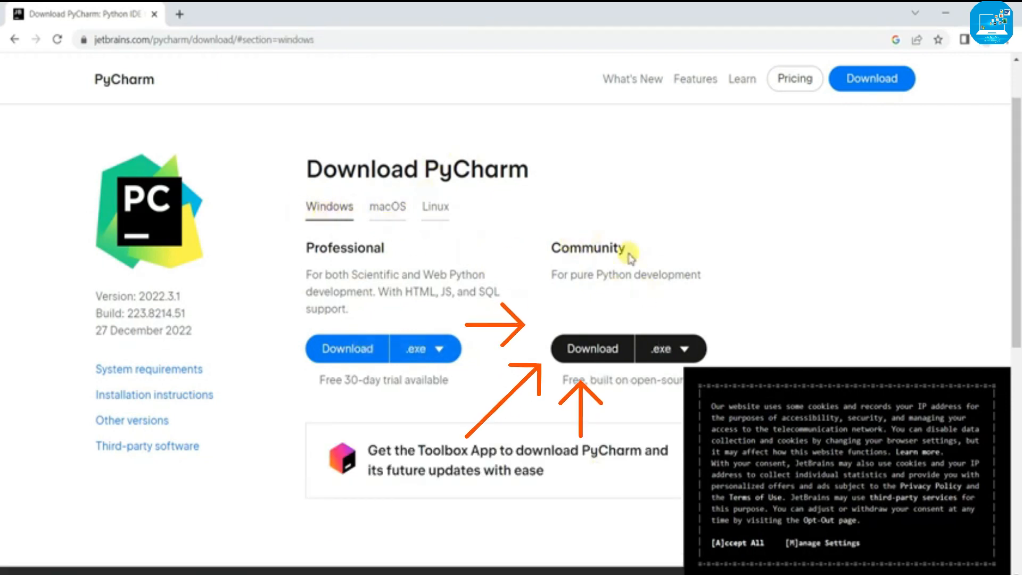
{"action": "left_click", "coordinate": [591, 351]}
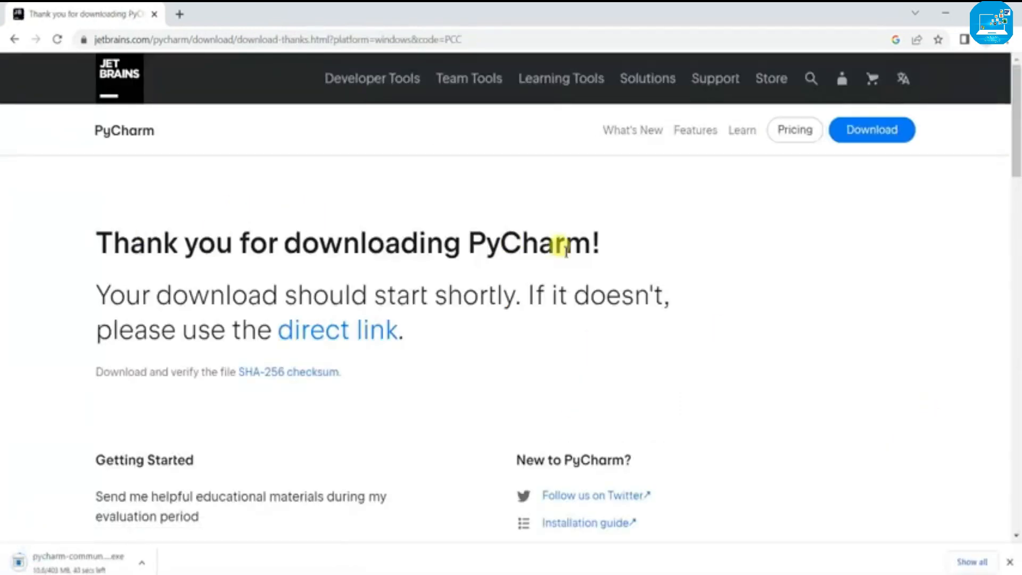
{"action": "scroll", "coordinate": [520, 324], "scroll_direction": "down", "scroll_amount": 3}
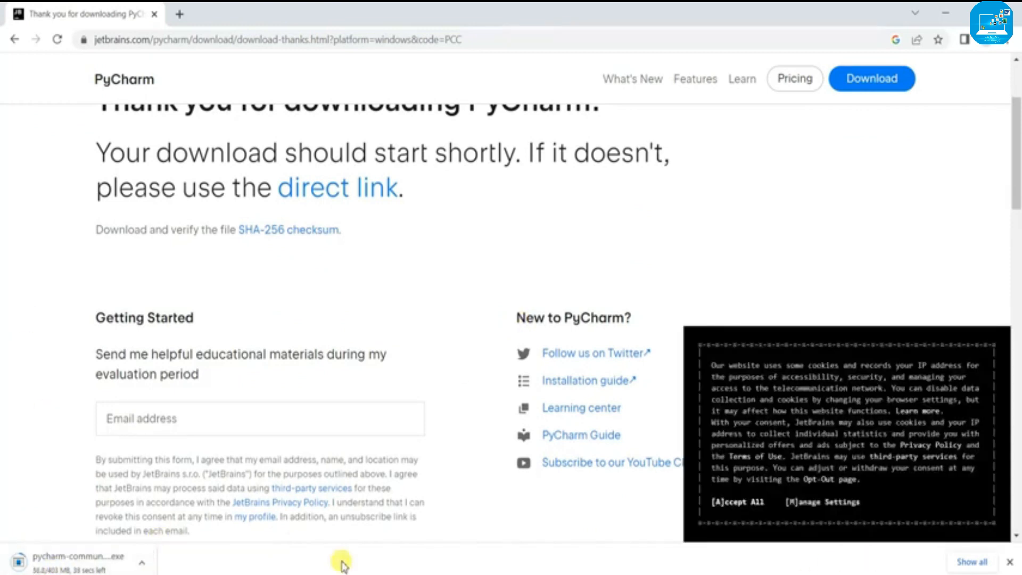
Show the downloaded installer in its folder, launch pycharm-community-2022.3.1.exe and allow it to run
{"action": "left_click", "coordinate": [141, 563]}
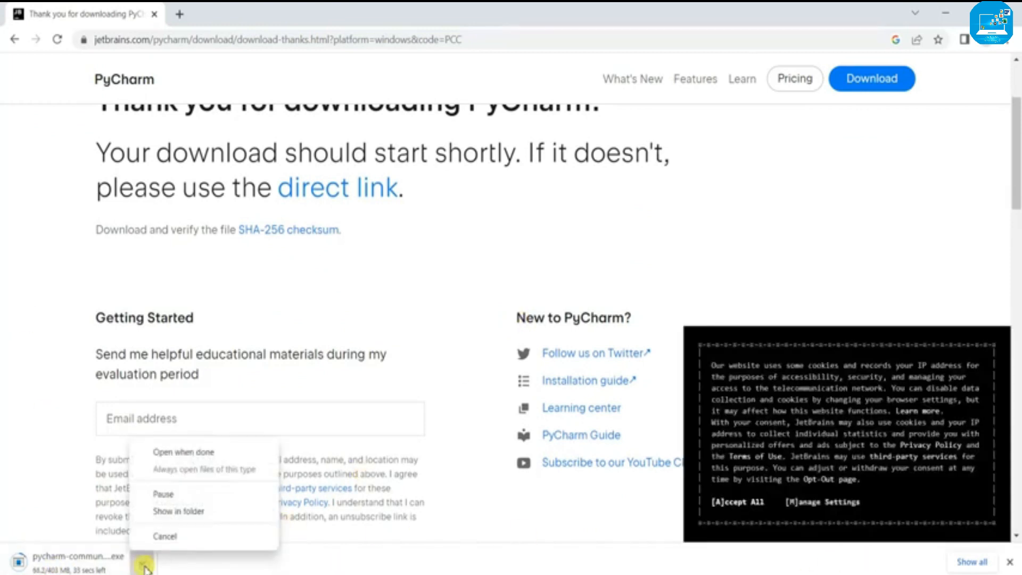
{"action": "left_click", "coordinate": [181, 537]}
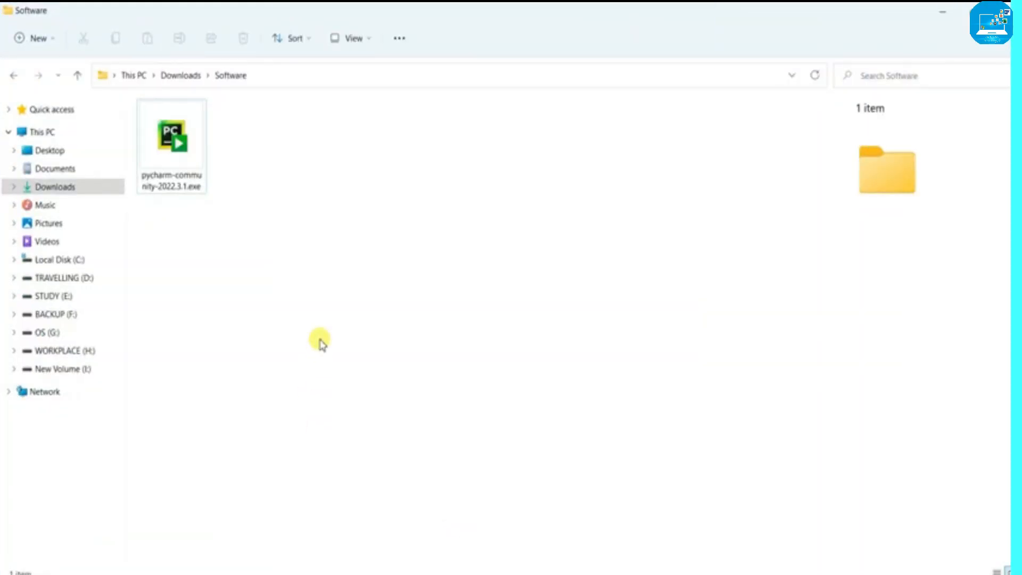
{"action": "left_click", "coordinate": [141, 157]}
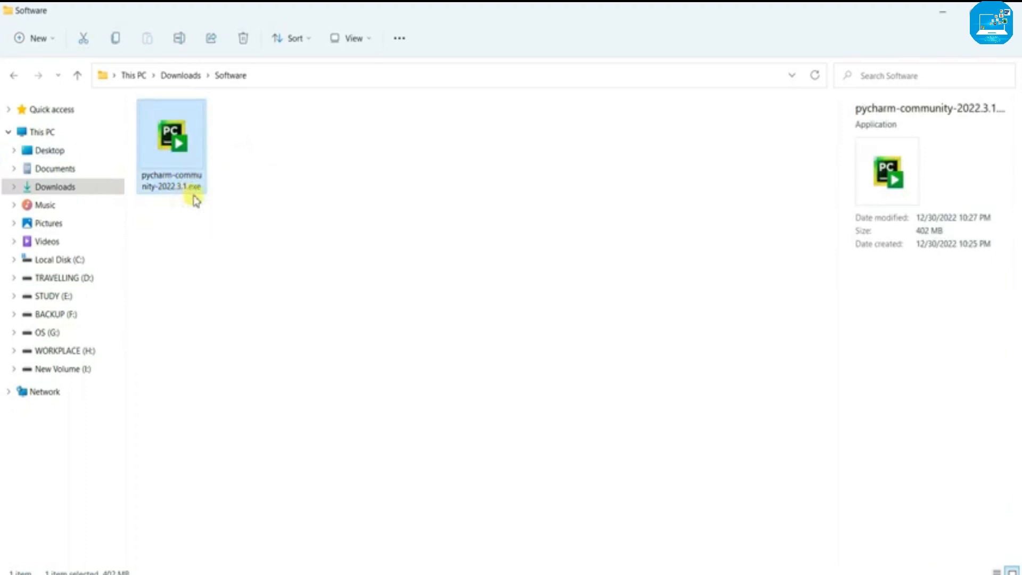
{"action": "double_click", "coordinate": [194, 142]}
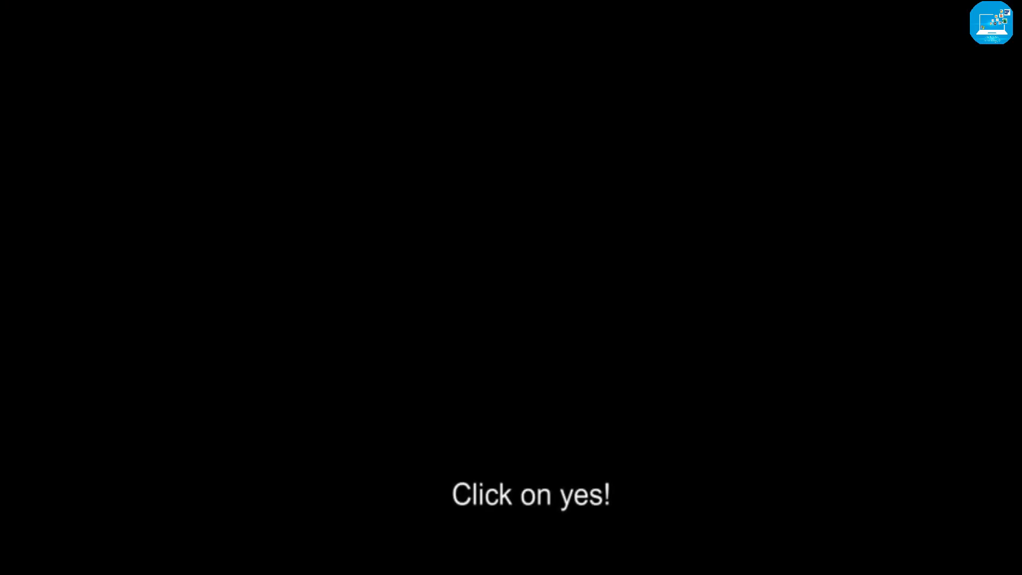
{"action": "left_click", "coordinate": [440, 418]}
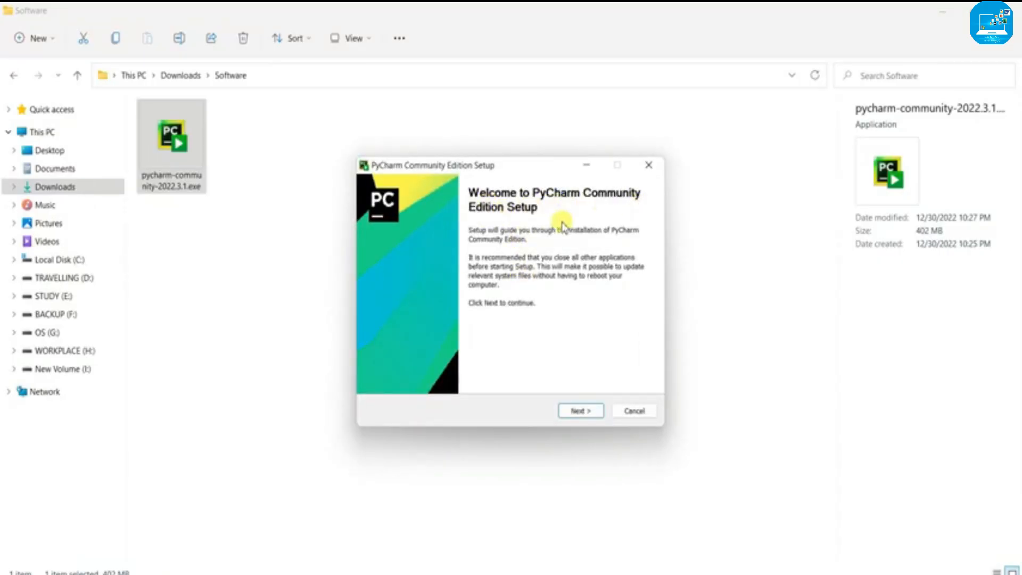
Minimize the file window, go past the setup welcome page and accept the default destination folder under Program Files\JetBrains
{"action": "left_click", "coordinate": [951, 19]}
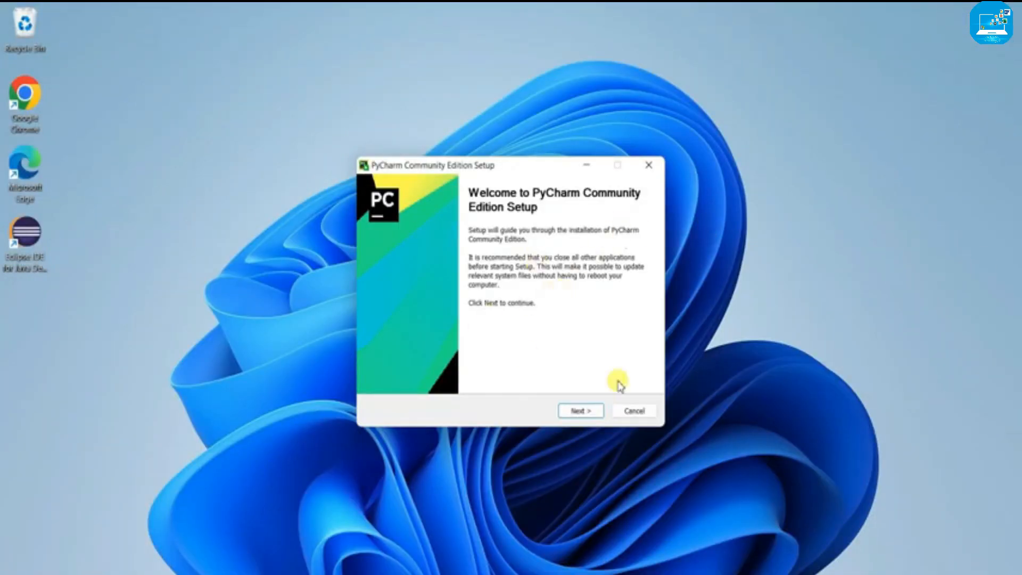
{"action": "left_click", "coordinate": [581, 412]}
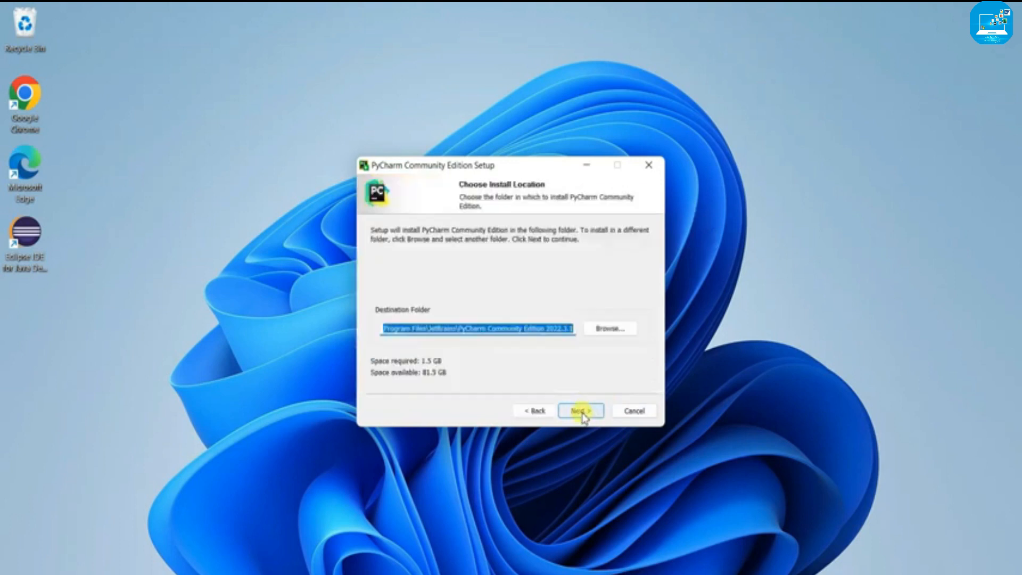
{"action": "left_click_drag", "start_coordinate": [402, 329], "coordinate": [496, 351]}
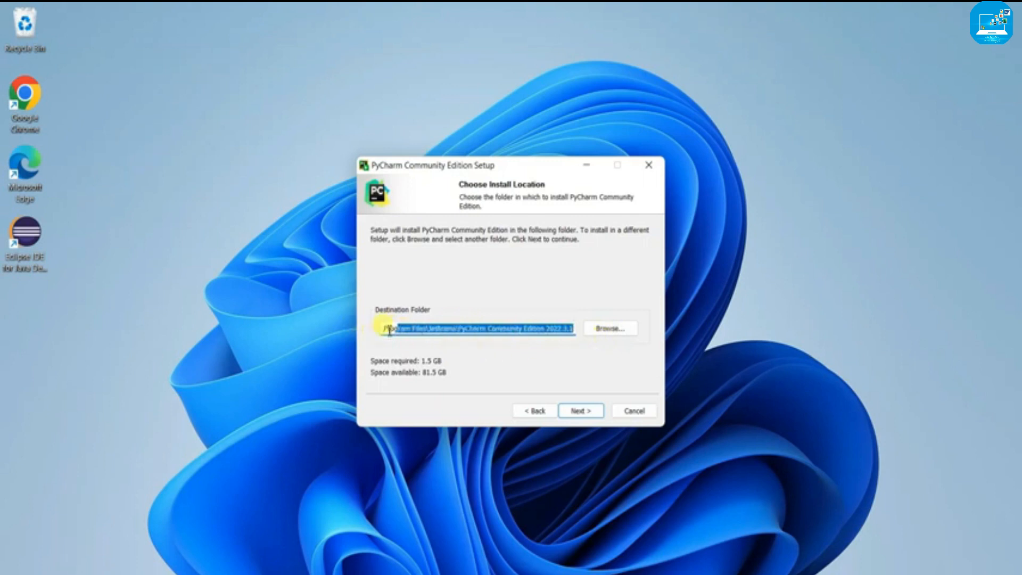
{"action": "left_click", "coordinate": [439, 330]}
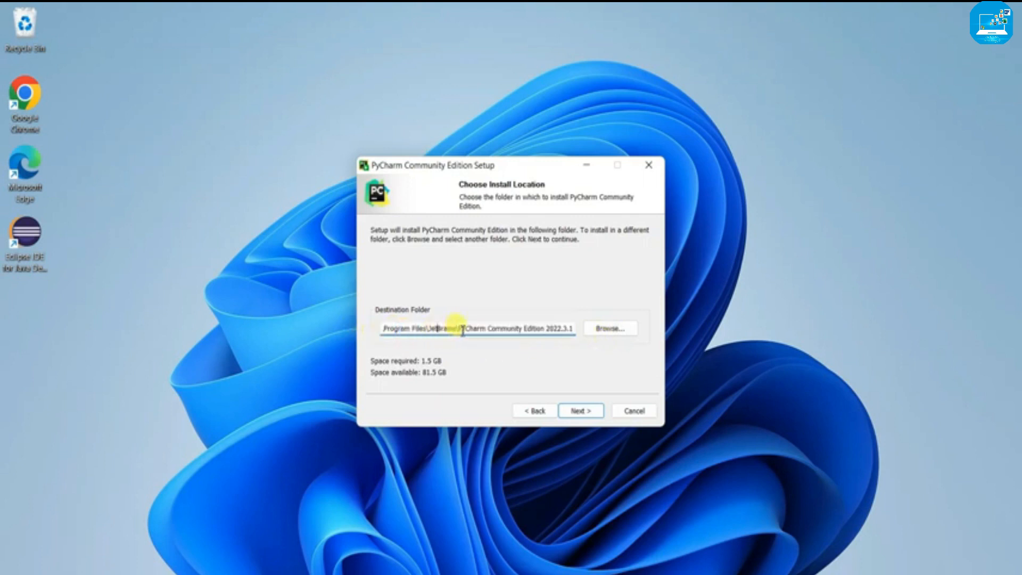
{"action": "left_click_drag", "start_coordinate": [551, 329], "coordinate": [597, 334]}
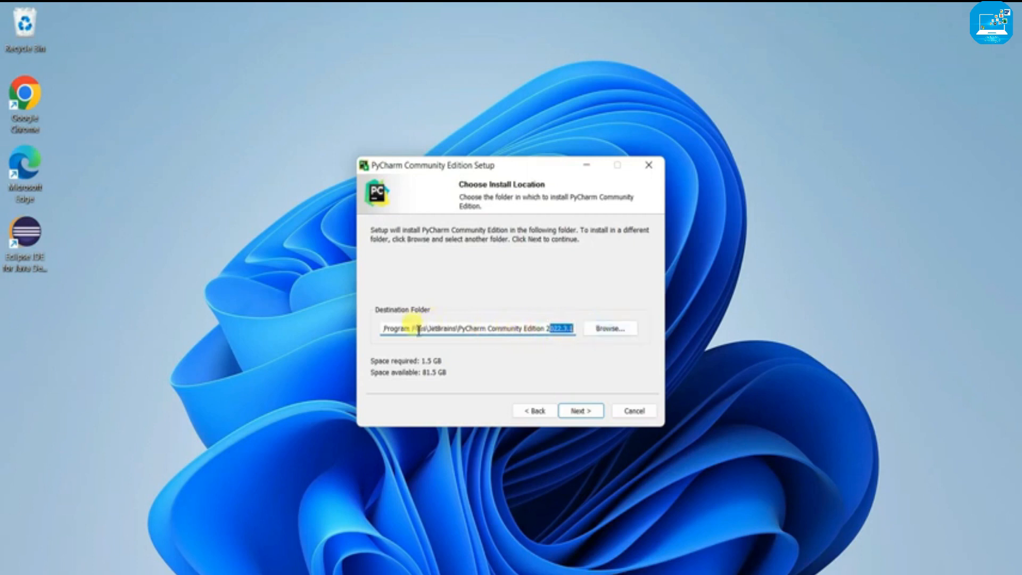
{"action": "left_click_drag", "start_coordinate": [419, 330], "coordinate": [331, 313]}
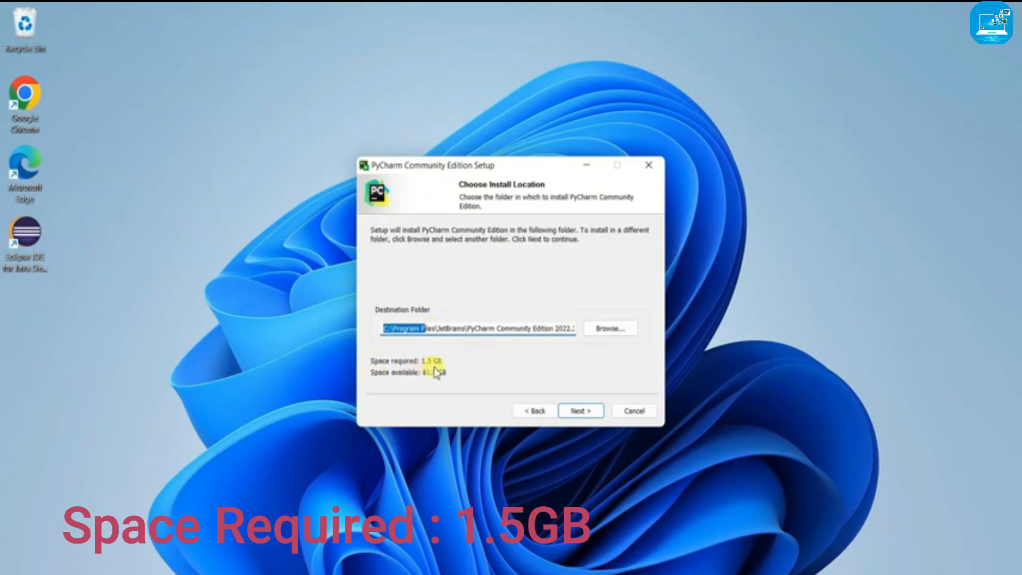
{"action": "left_click", "coordinate": [580, 412]}
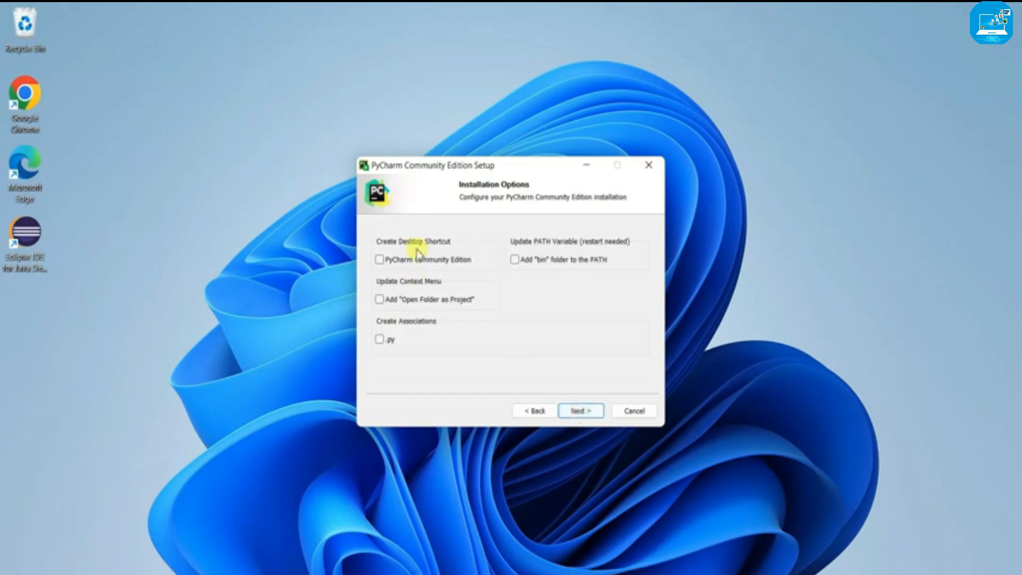
Enable the desktop shortcut, "Open Folder as Project" context entry, .py association and adding the "bin" folder to the PATH
{"action": "left_click", "coordinate": [414, 261]}
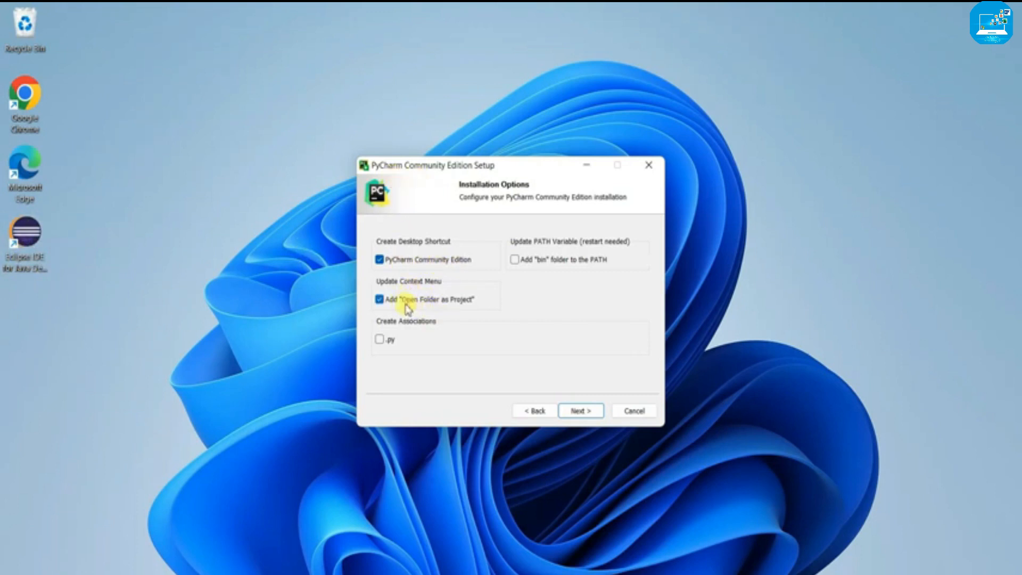
{"action": "left_click", "coordinate": [380, 340]}
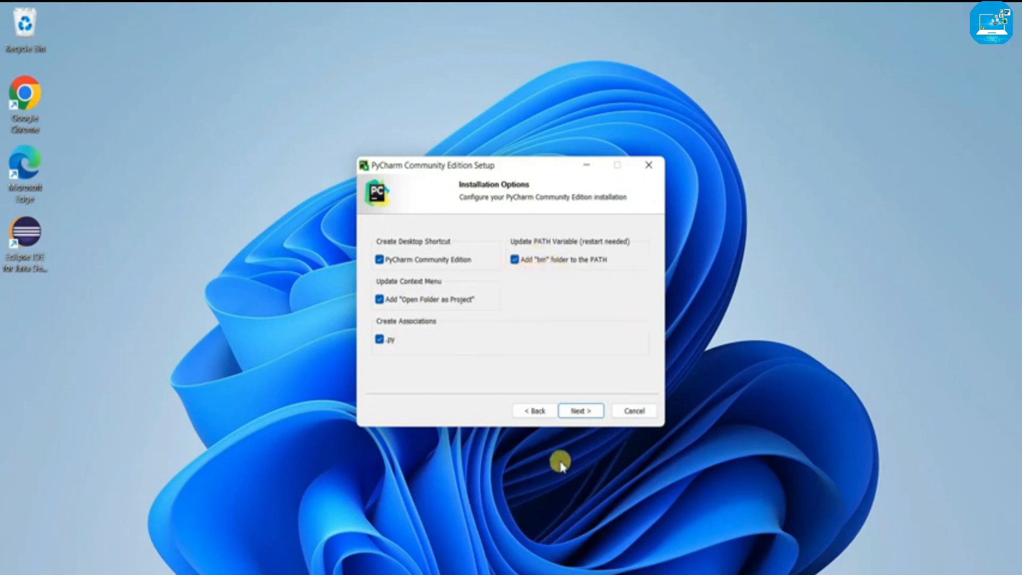
{"action": "left_click", "coordinate": [582, 411]}
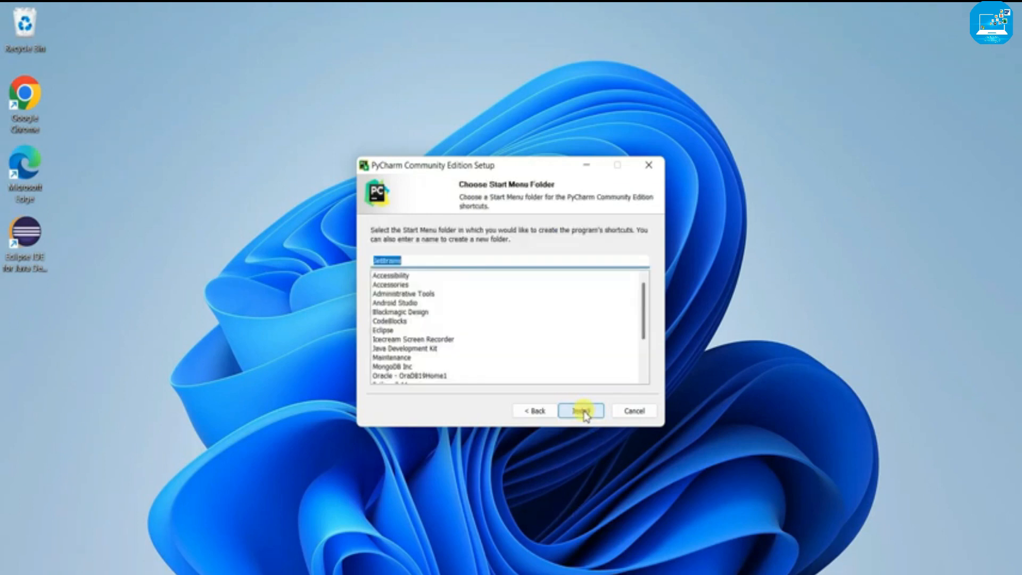
Install PyCharm with the default JetBrains Start Menu folder and finish setup, choosing to reboot manually later
{"action": "scroll", "coordinate": [485, 336], "scroll_direction": "down", "scroll_amount": 3}
{"action": "scroll", "coordinate": [486, 332], "scroll_direction": "up", "scroll_amount": 3}
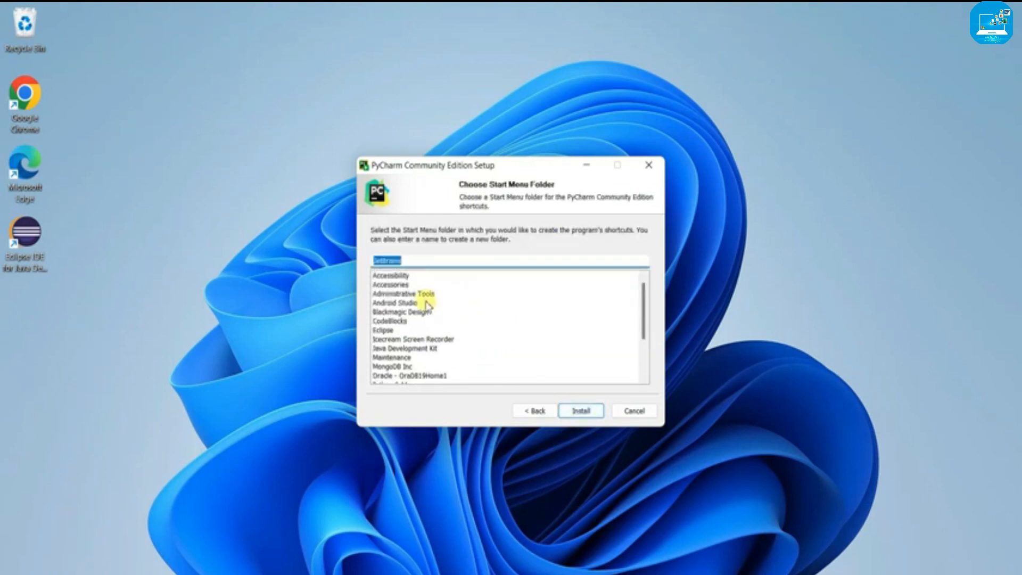
{"action": "left_click", "coordinate": [585, 411]}
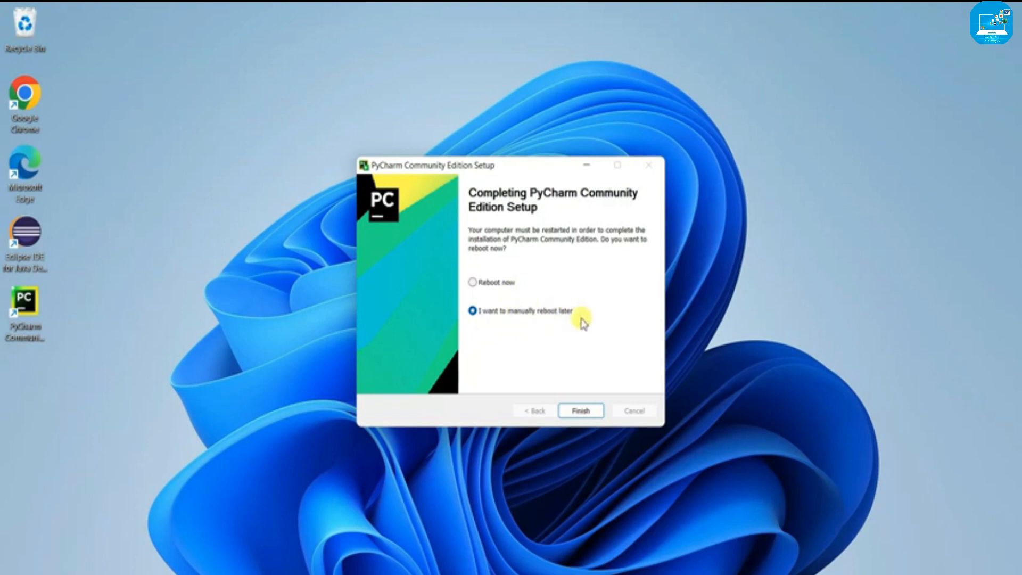
{"action": "left_click", "coordinate": [580, 411]}
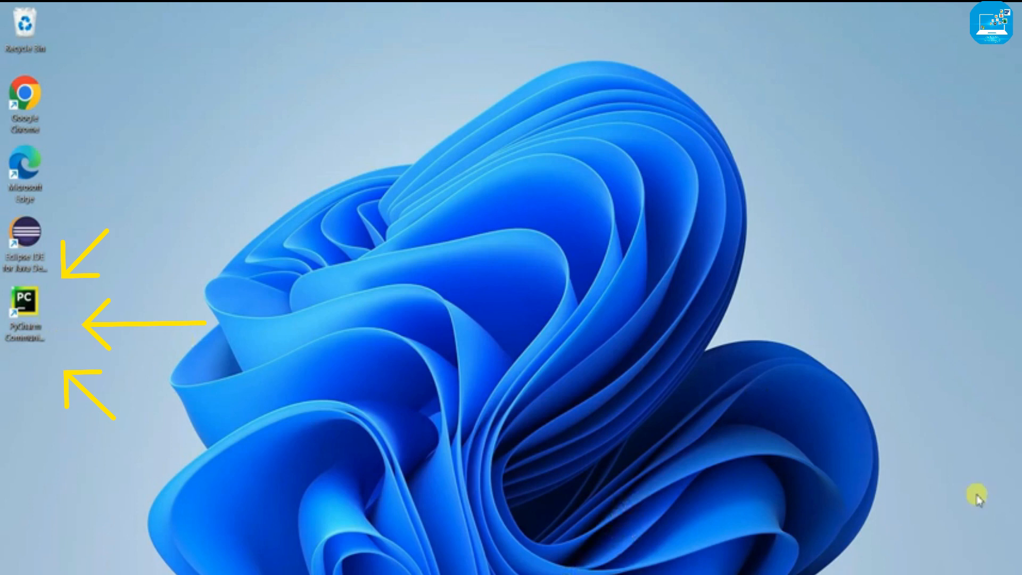
Launch PyCharm from the desktop without importing settings and allow its access through Windows Defender Firewall on public networks
{"action": "left_click", "coordinate": [26, 319]}
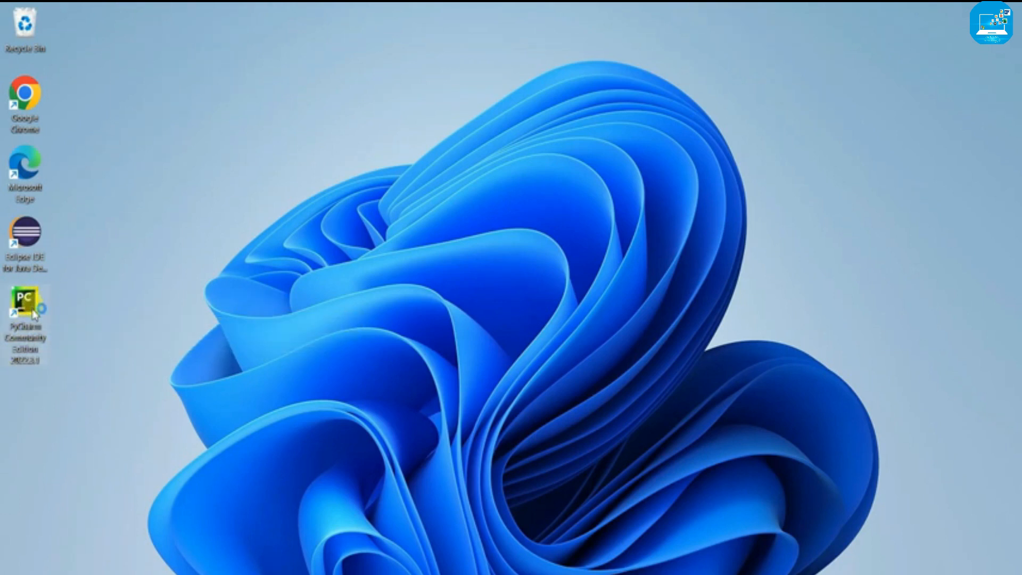
{"action": "left_click", "coordinate": [365, 318]}
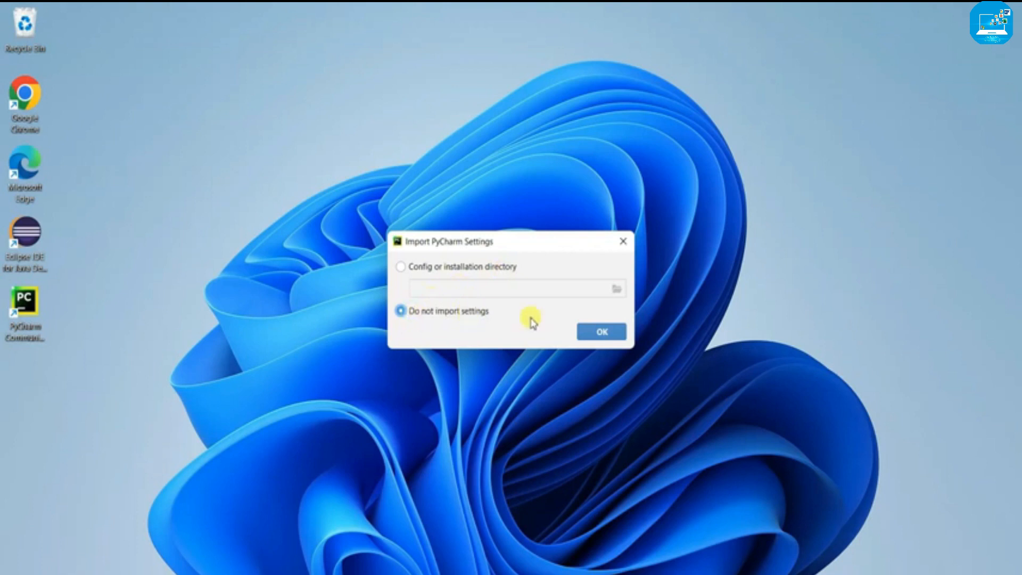
{"action": "left_click", "coordinate": [605, 333]}
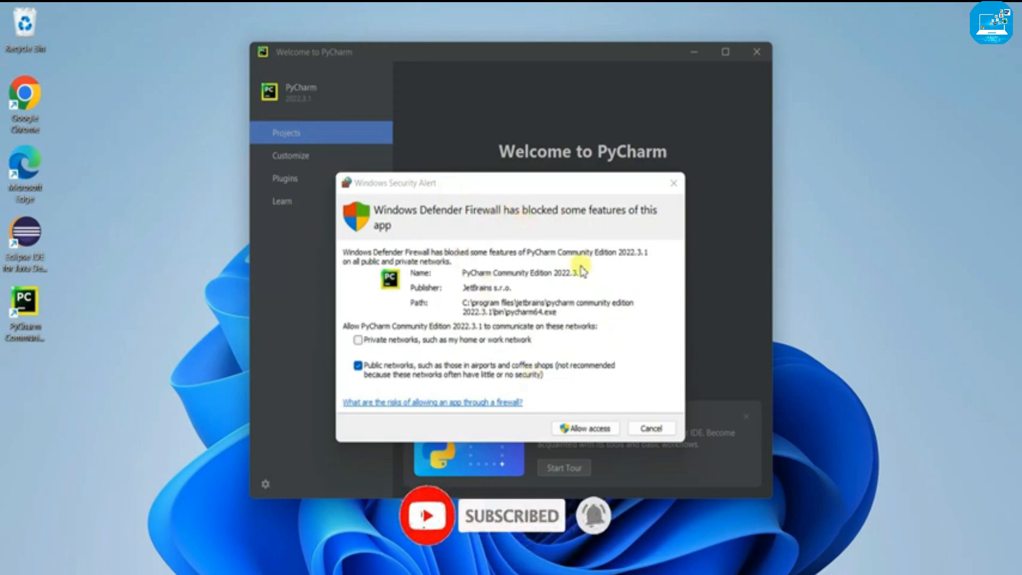
{"action": "left_click", "coordinate": [587, 431]}
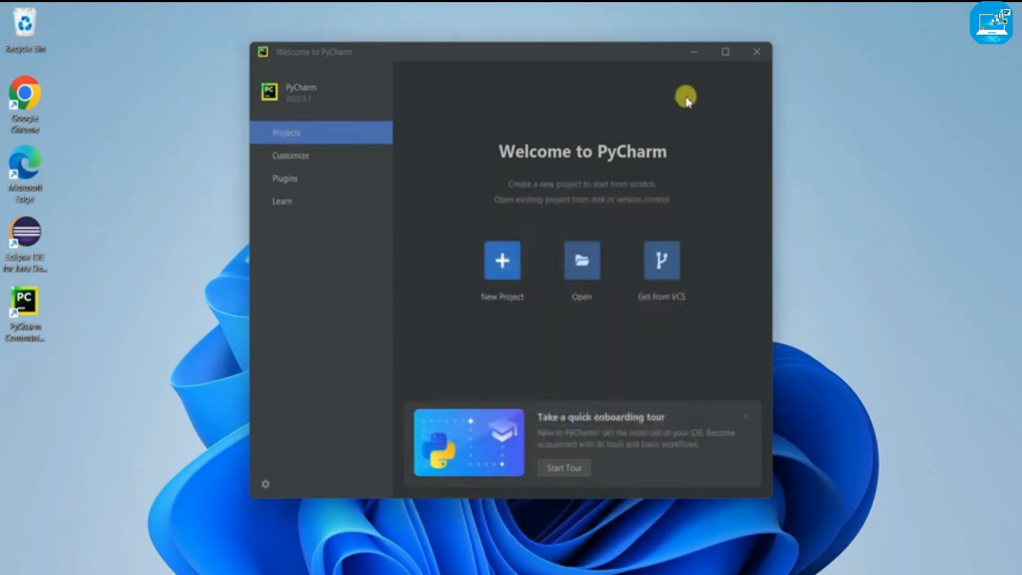
Create a new project named helloWorld with a Virtualenv environment, the Python311 base interpreter and a main.py welcome script
{"action": "left_click", "coordinate": [726, 53]}
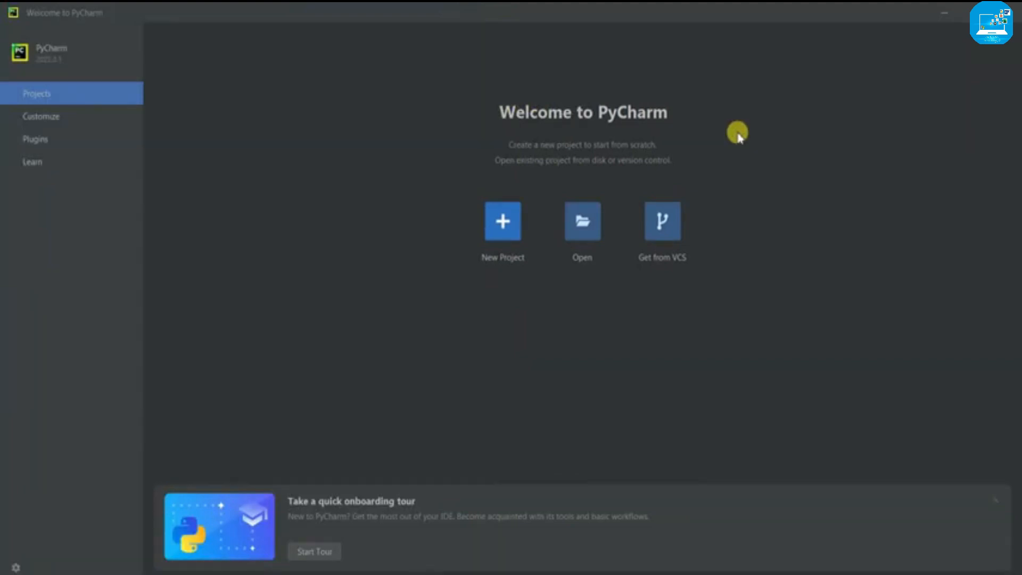
{"action": "left_click", "coordinate": [502, 228]}
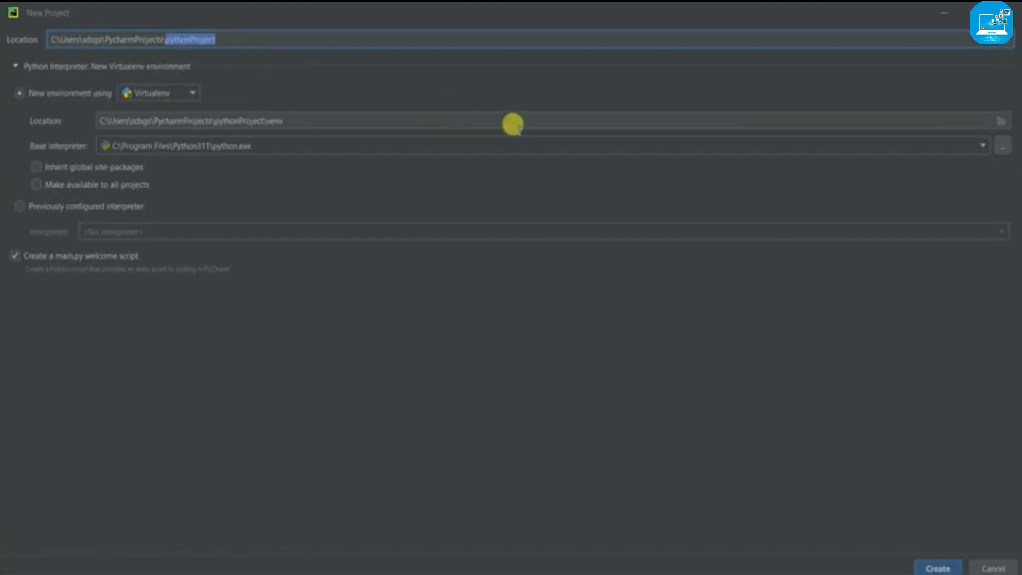
{"action": "type", "text": "h"}
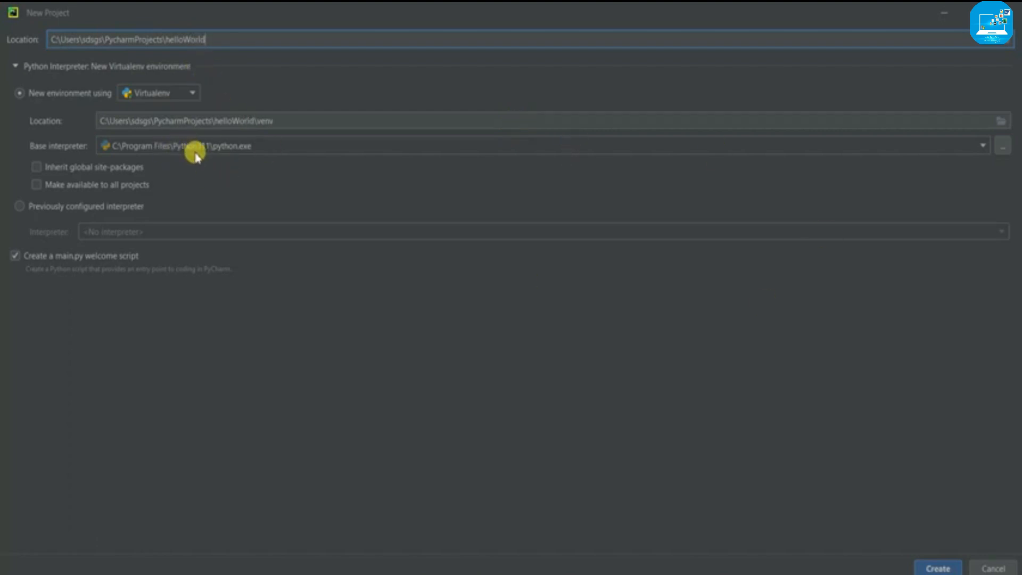
{"action": "left_click", "coordinate": [235, 146]}
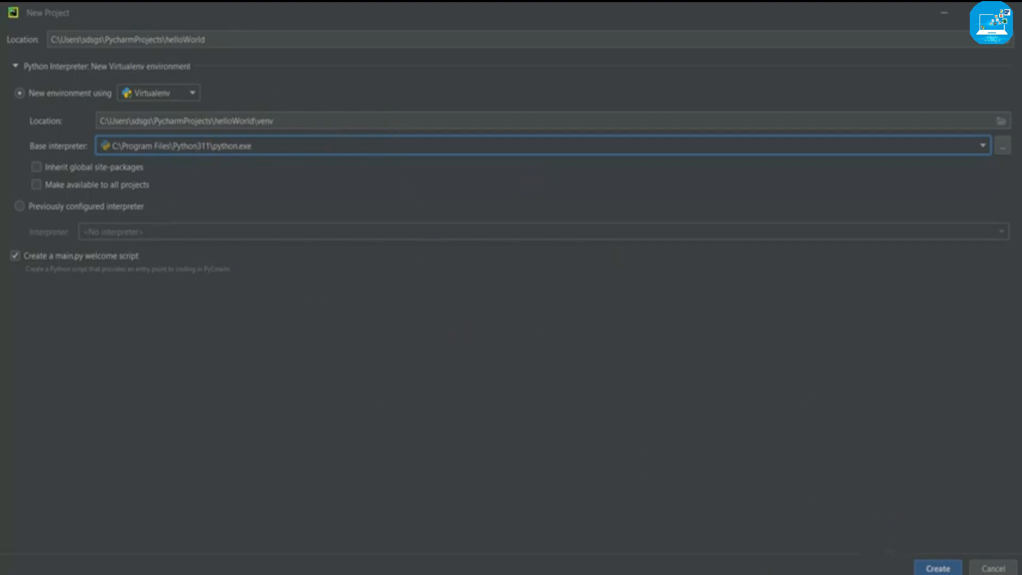
{"action": "left_click", "coordinate": [942, 564]}
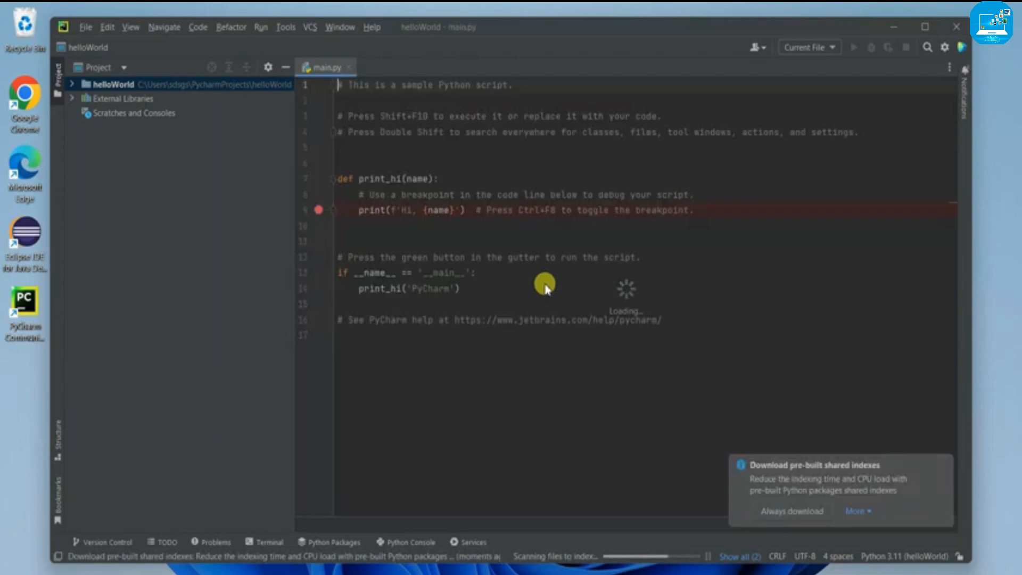
Maximize the project window, run the sample main.py script and compare its output with the print_hi argument
{"action": "left_click", "coordinate": [925, 27]}
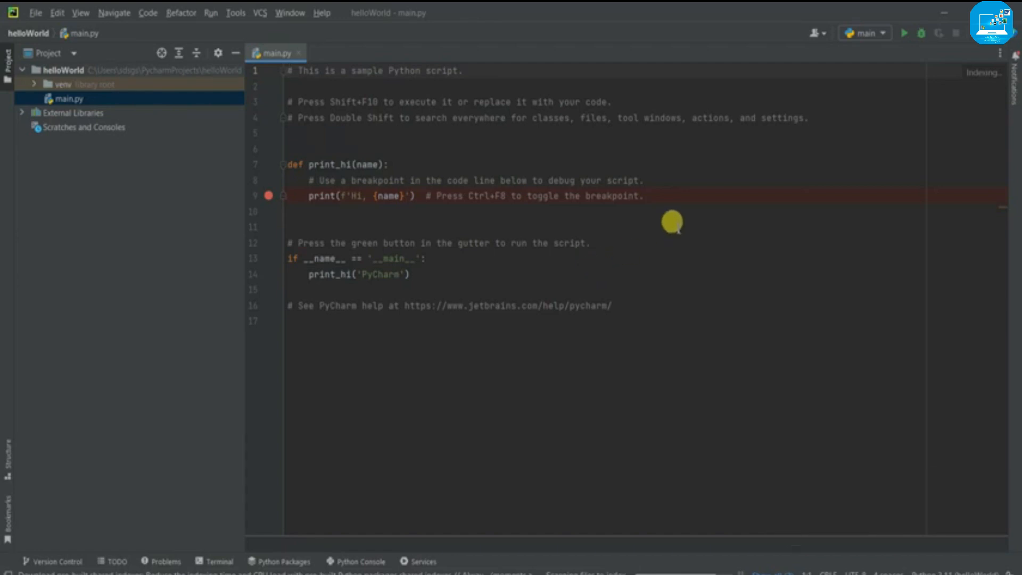
{"action": "left_click", "coordinate": [553, 268]}
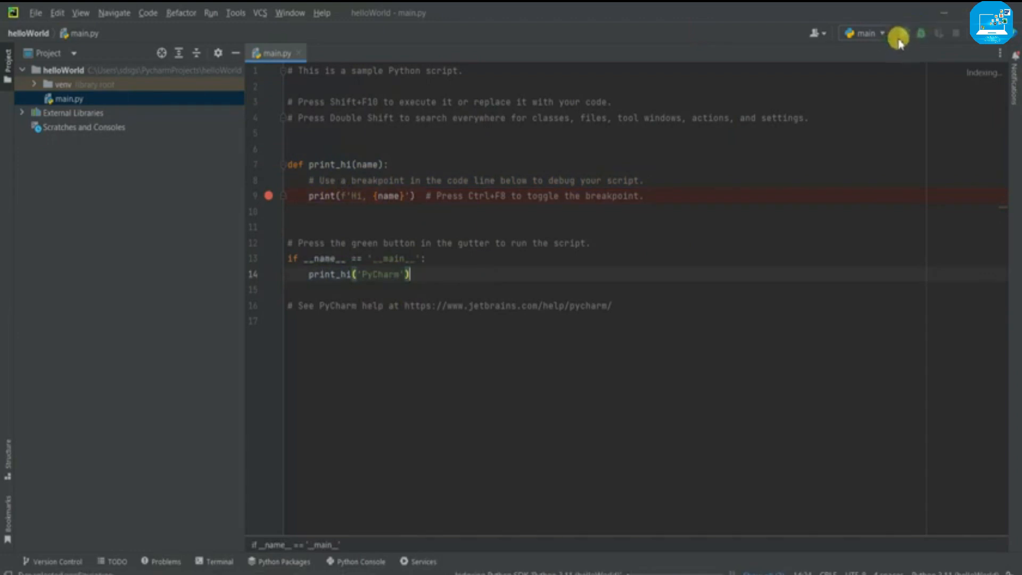
{"action": "left_click", "coordinate": [903, 34]}
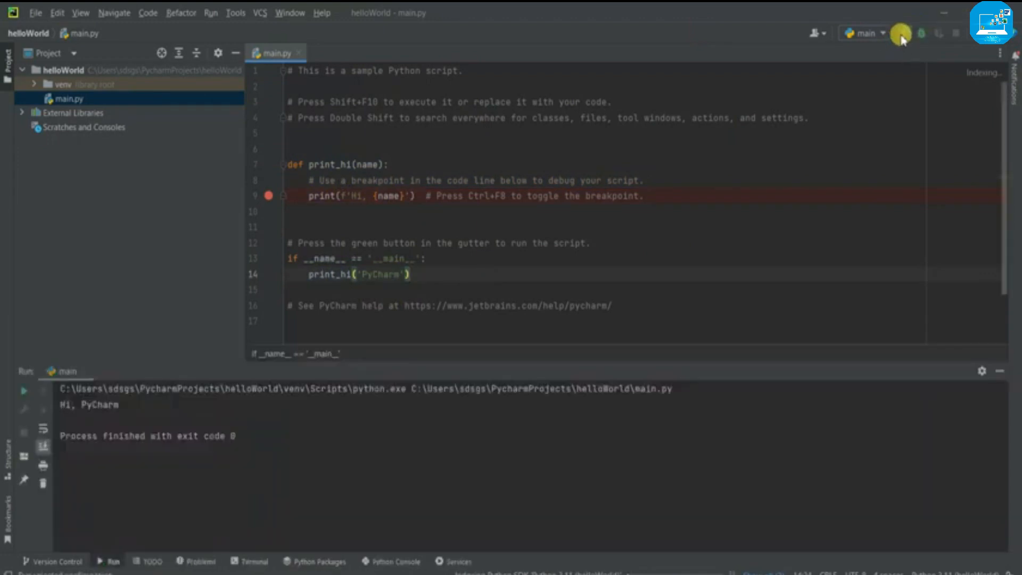
{"action": "left_click_drag", "start_coordinate": [60, 406], "coordinate": [122, 404]}
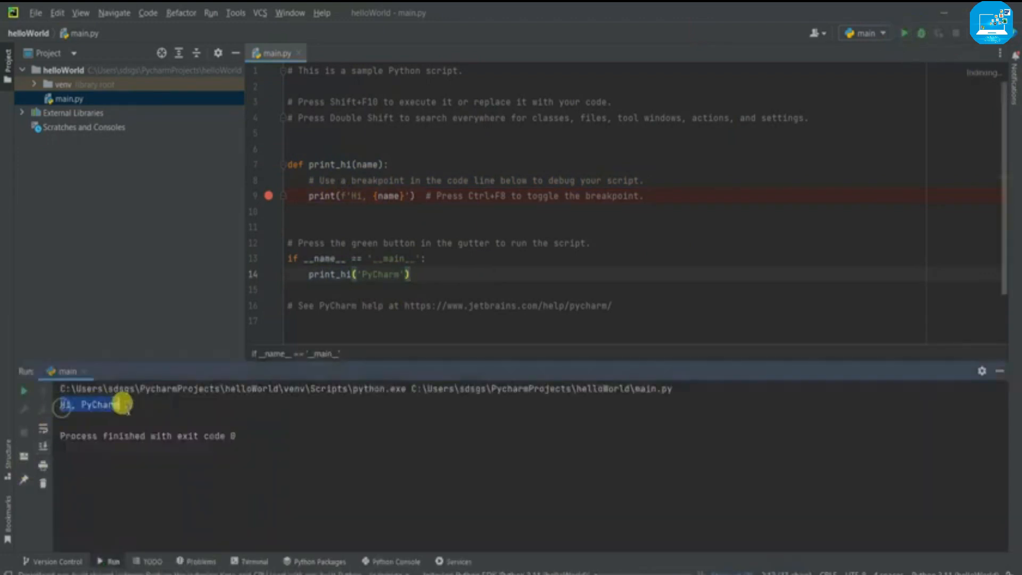
{"action": "double_click", "coordinate": [395, 273]}
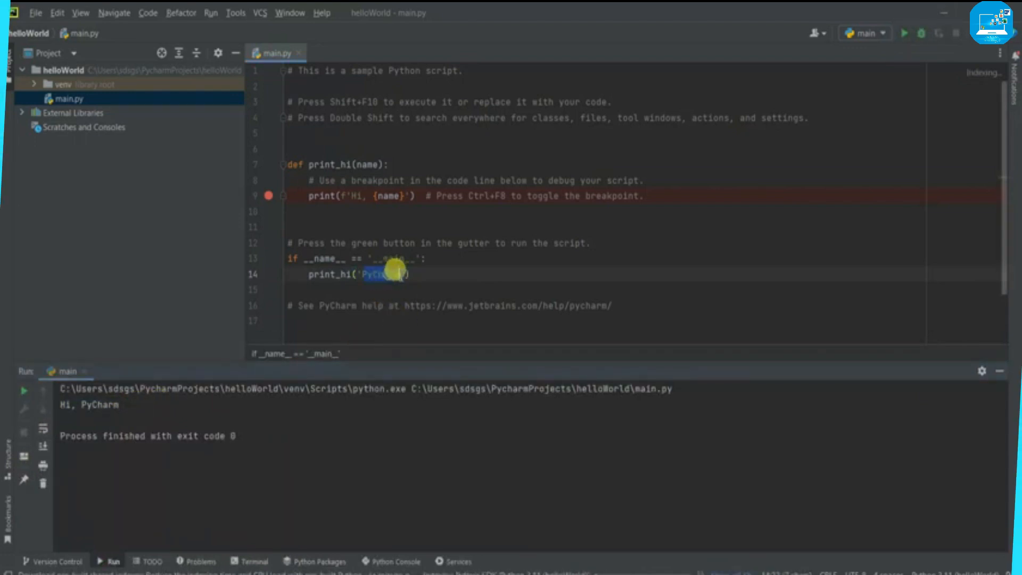